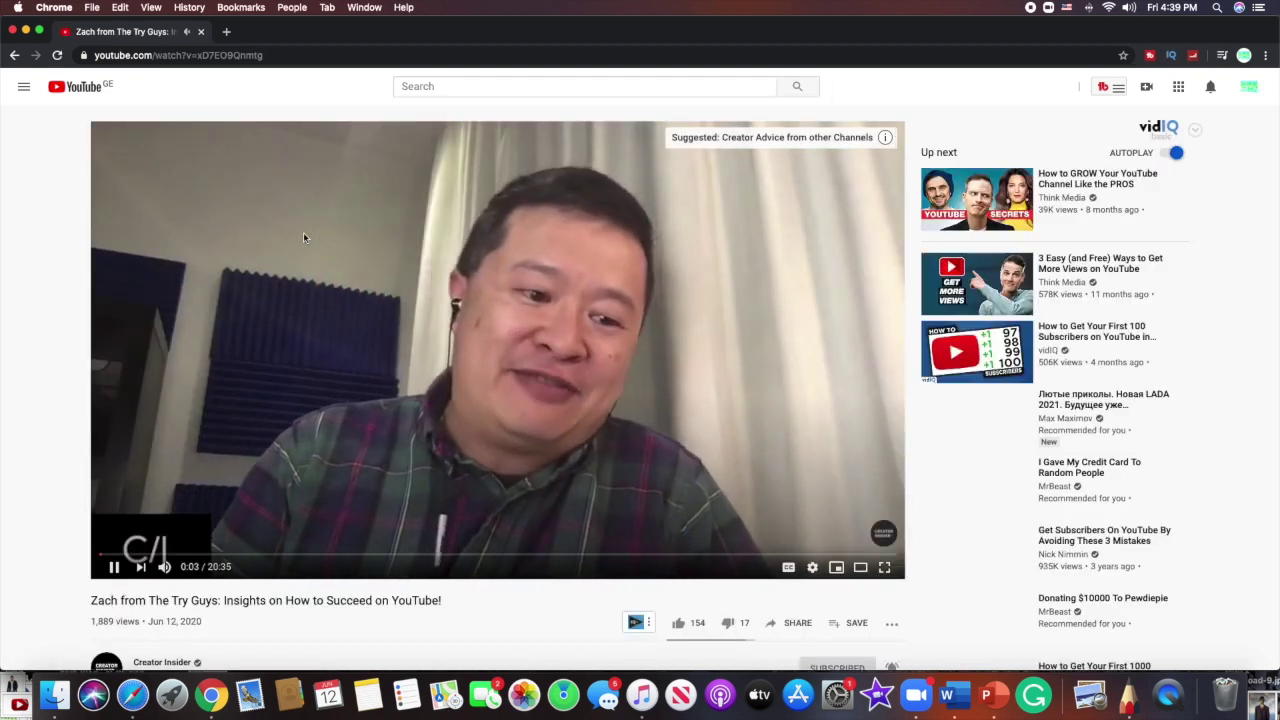
Step: Pause the video "Zach from The Try Guys: Insights on How to Succeed on YouTube!" and copy its URL
left_click(305, 238)
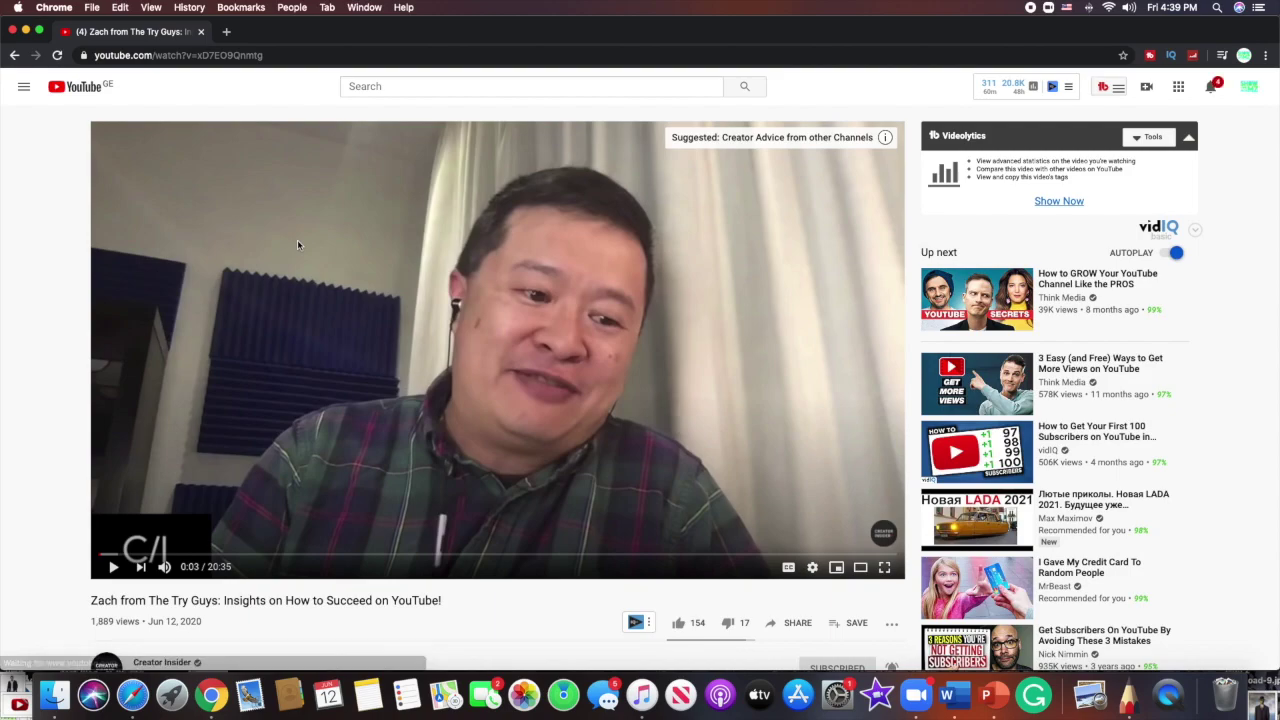
left_click(217, 58)
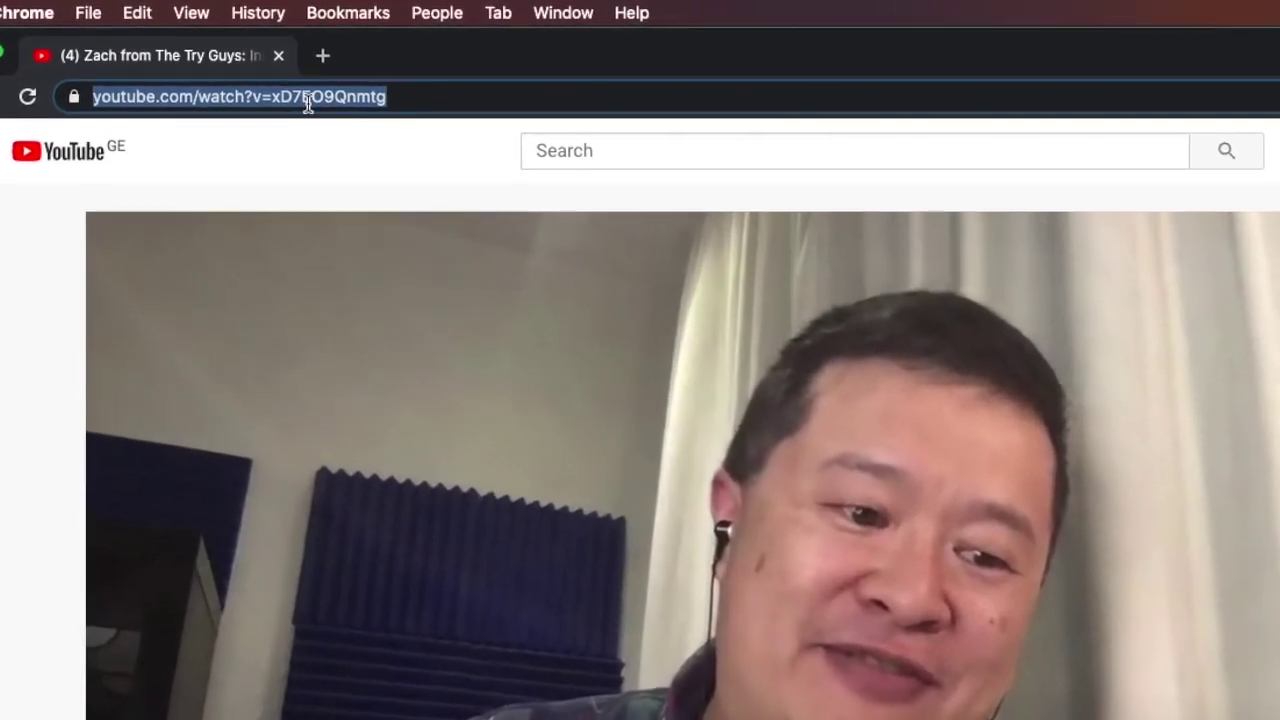
left_click(285, 90)
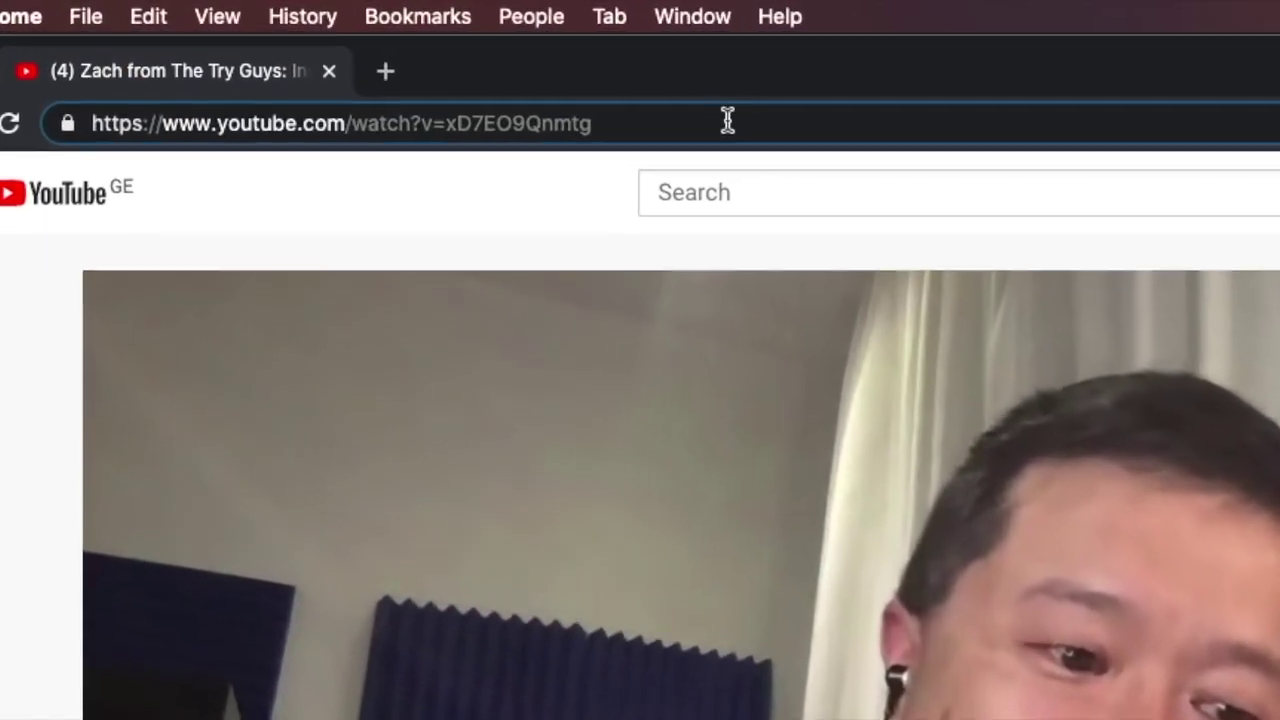
left_click_drag(543, 90, 160, 87)
left_click_drag(197, 127, 57, 140)
right_click(255, 142)
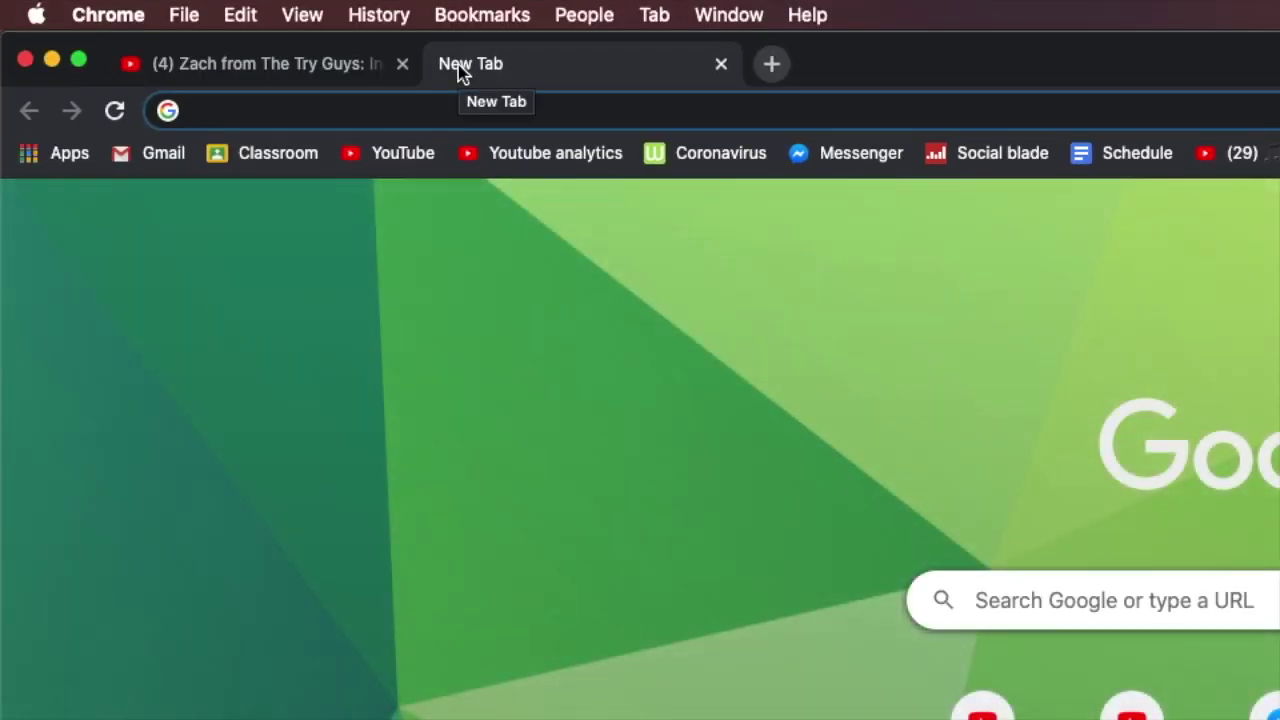
Step: Search Google for "tag generator" in a new tab and look through the results for the Youtube Tag Generator on ytubetool.com
type("t")
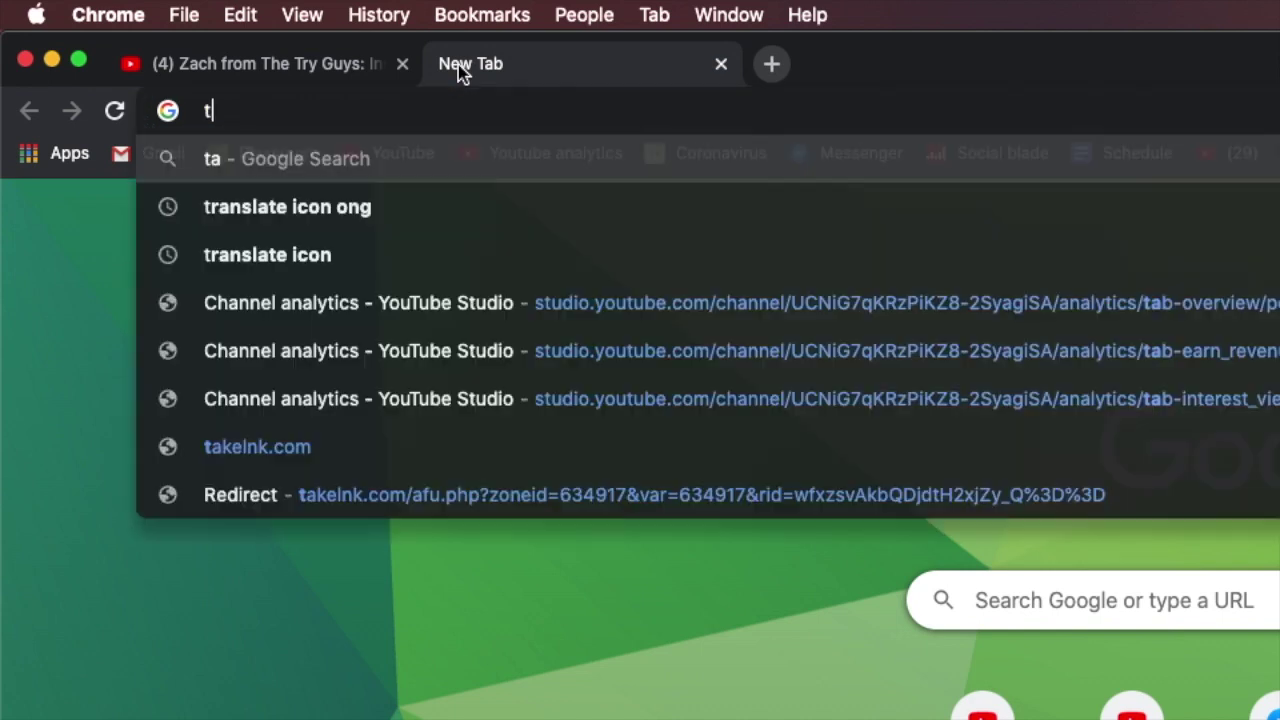
type("ag generat")
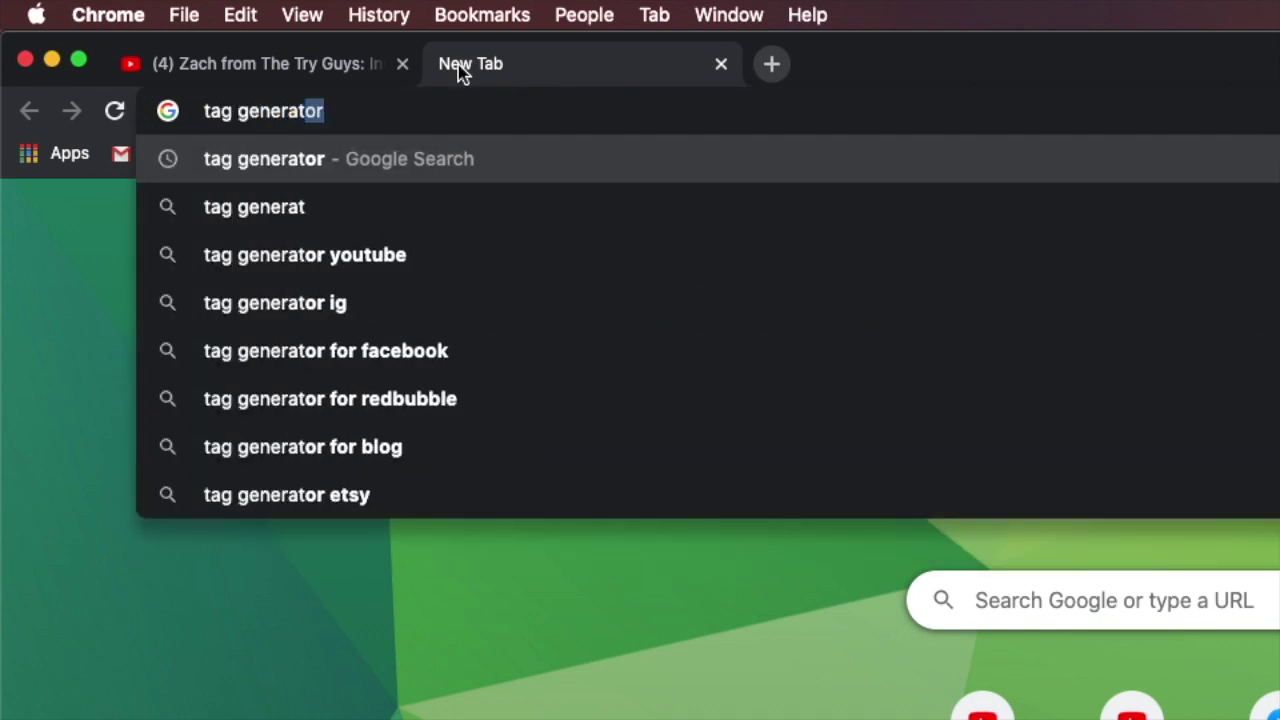
key("Return")
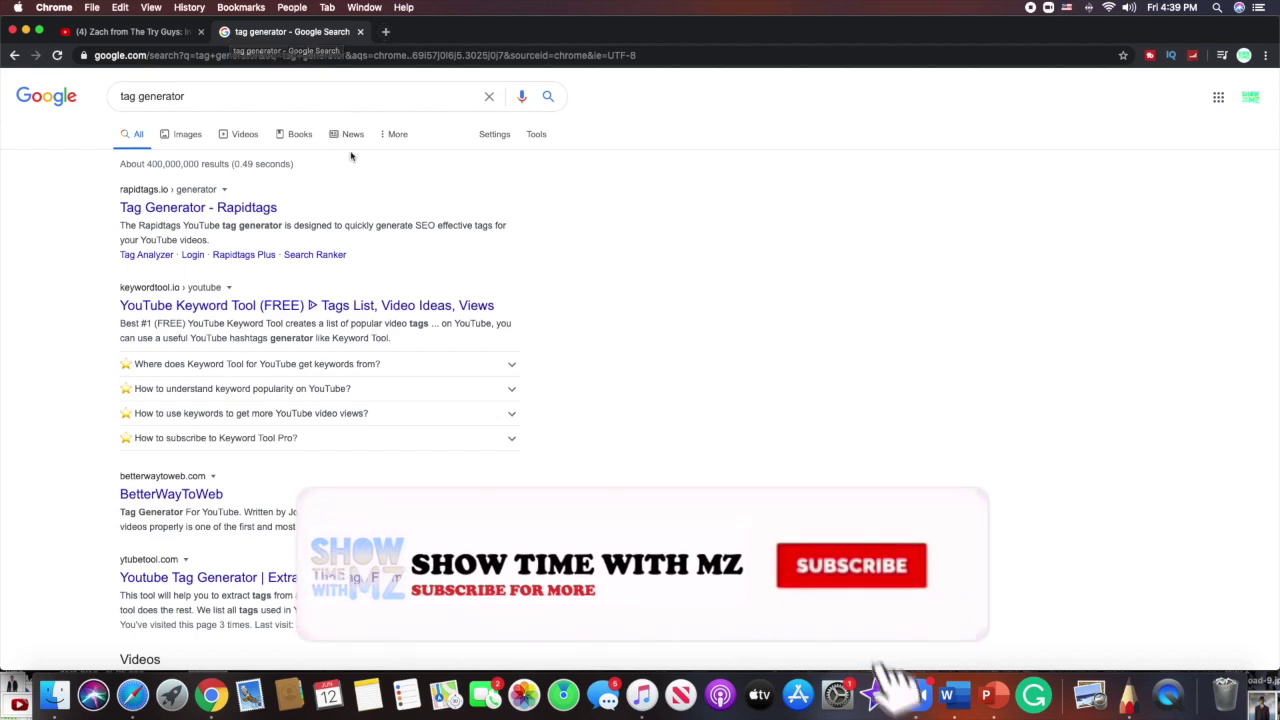
scroll(351, 156, "down", 5)
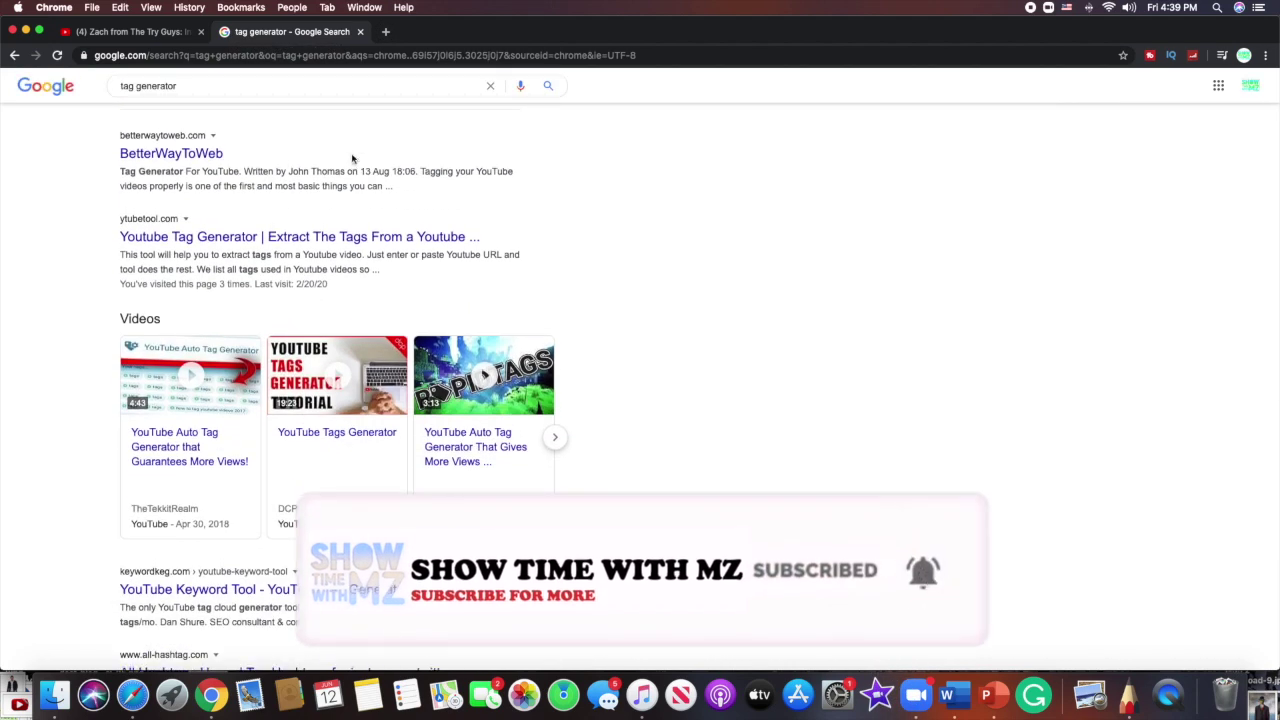
scroll(352, 158, "down", 3)
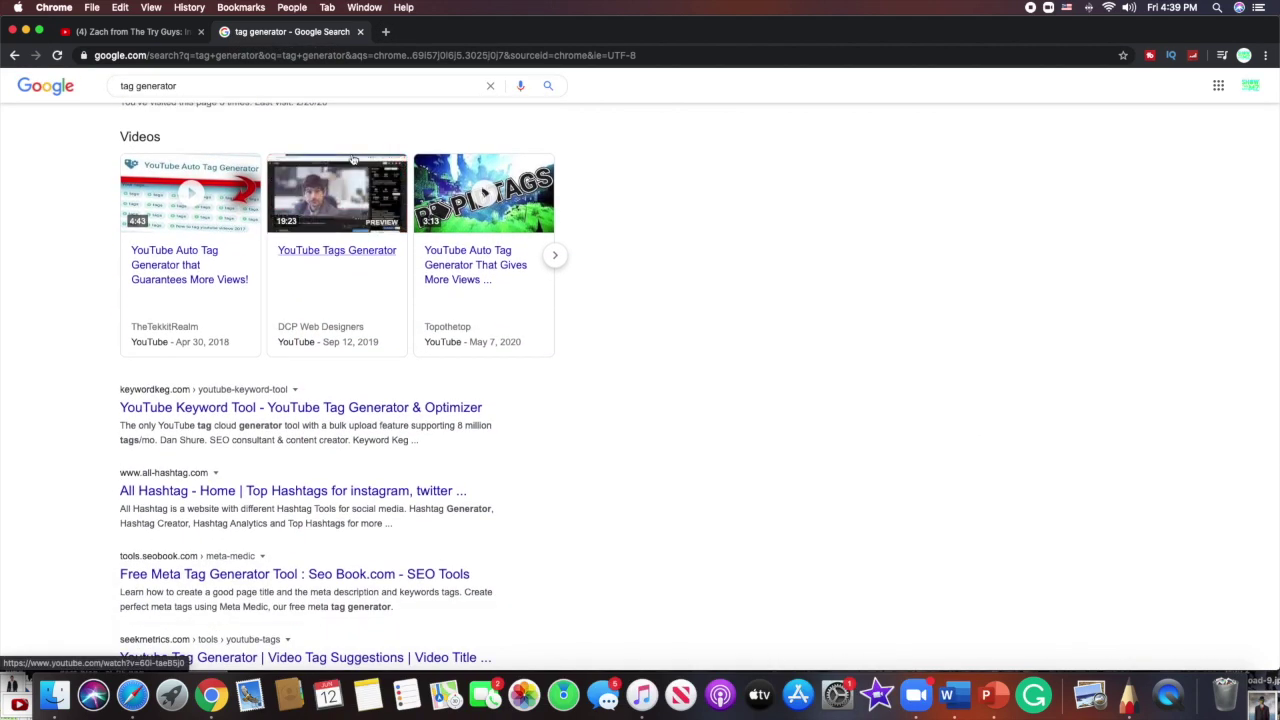
scroll(352, 160, "up", 3)
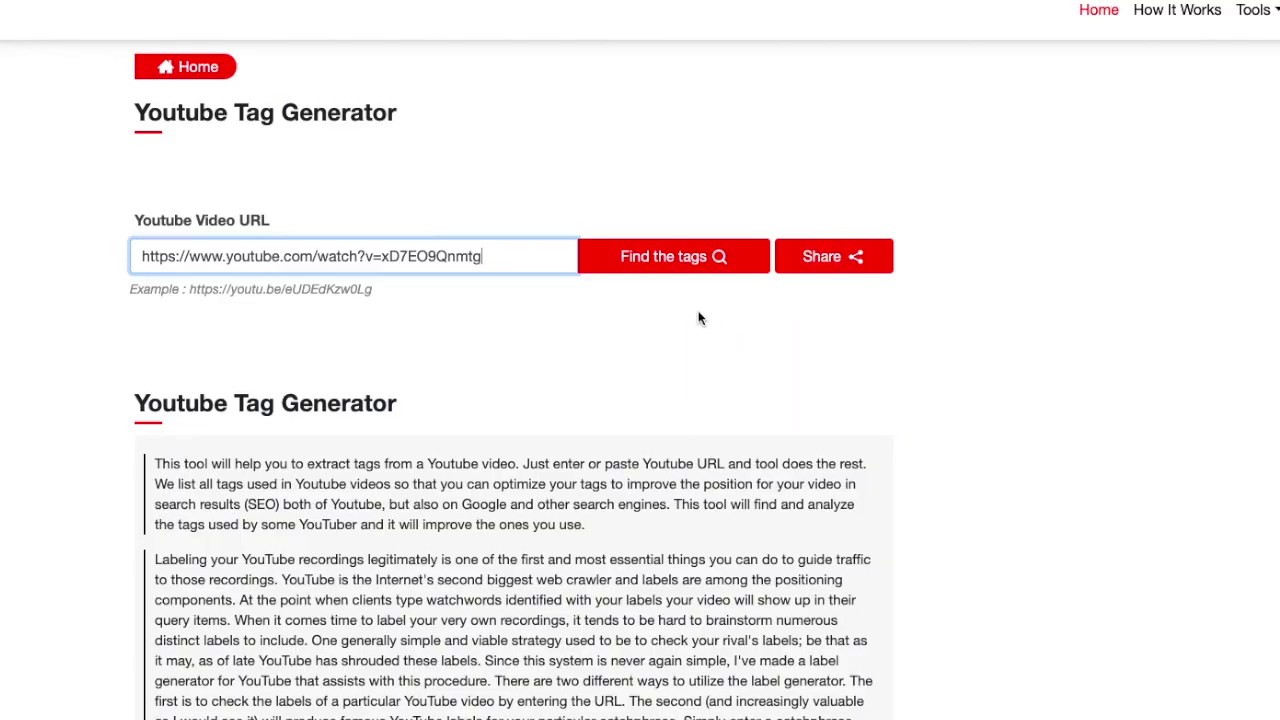
left_click(645, 260)
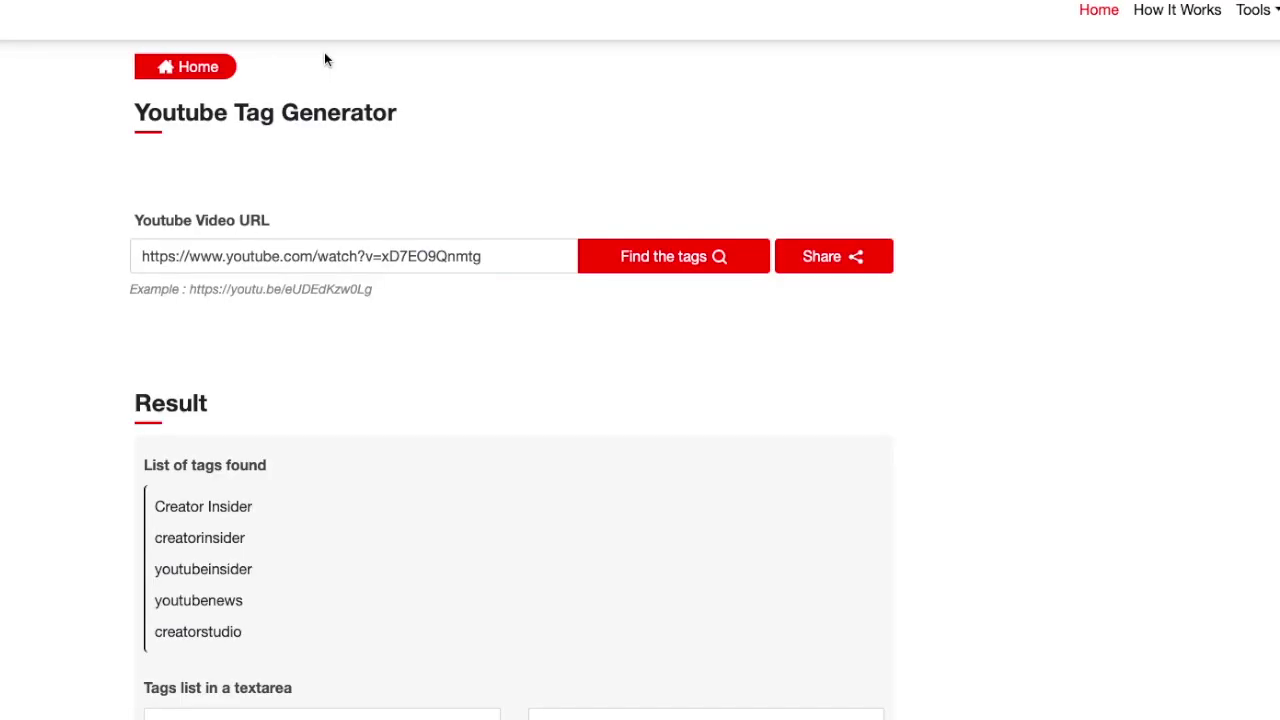
scroll(407, 276, "down", 5)
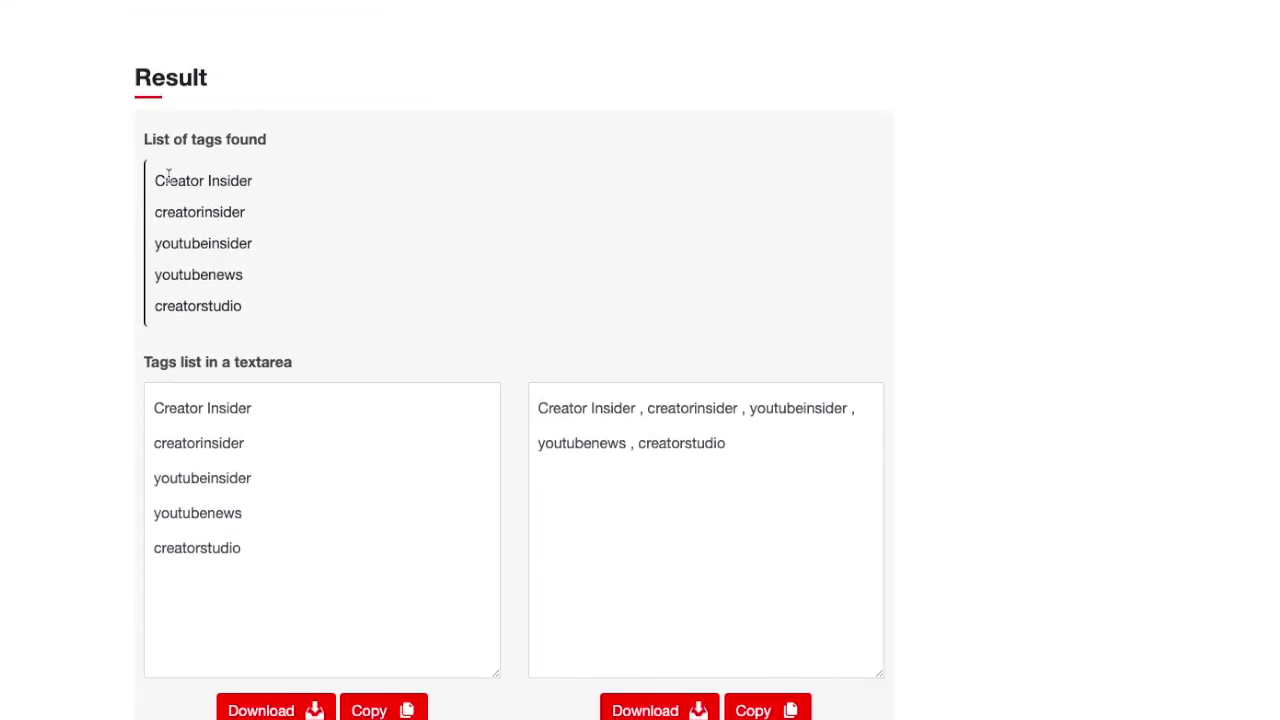
left_click(192, 291)
left_click_drag(166, 425, 235, 572)
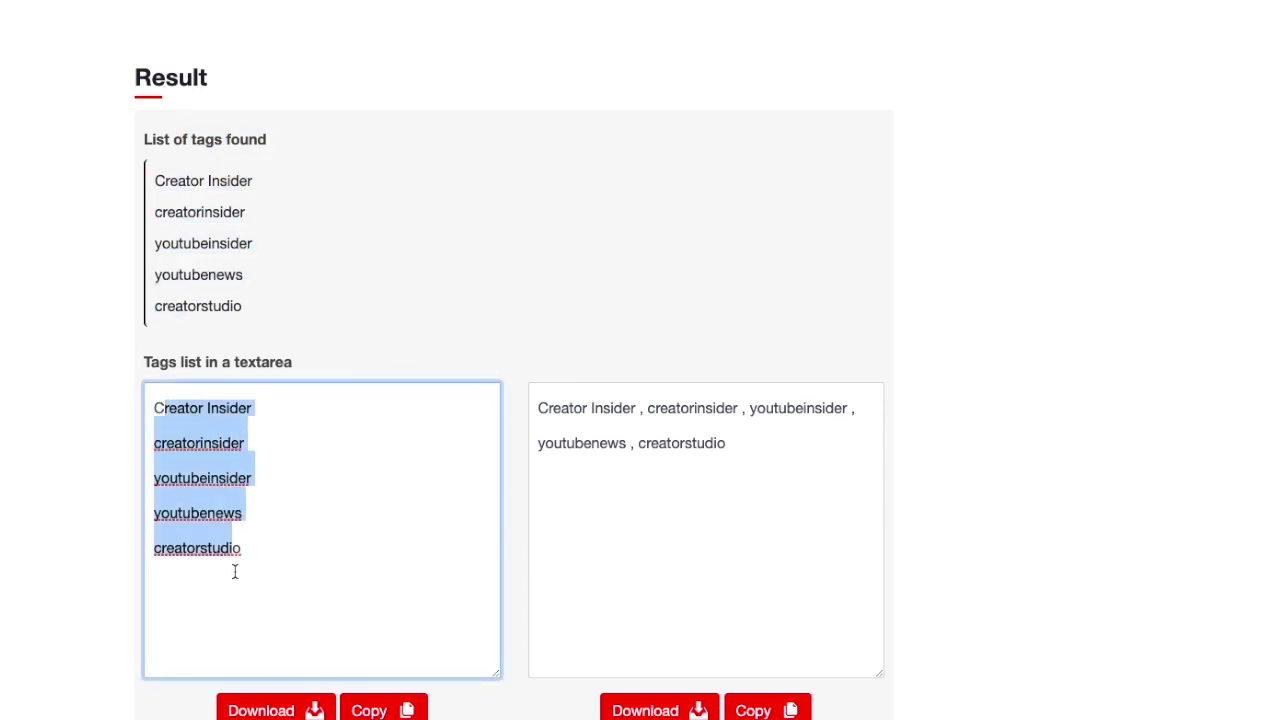
left_click_drag(538, 408, 730, 440)
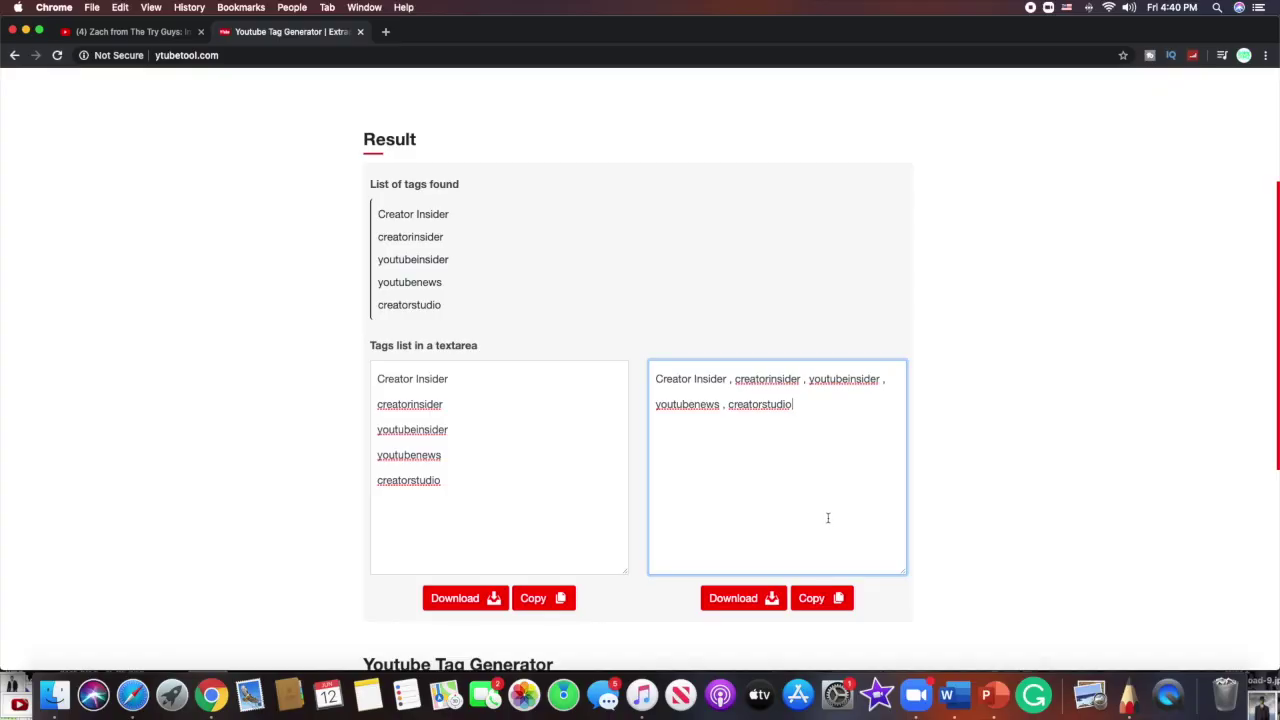
Step: Return to the YouTube tab and open your own channel
left_click(84, 34)
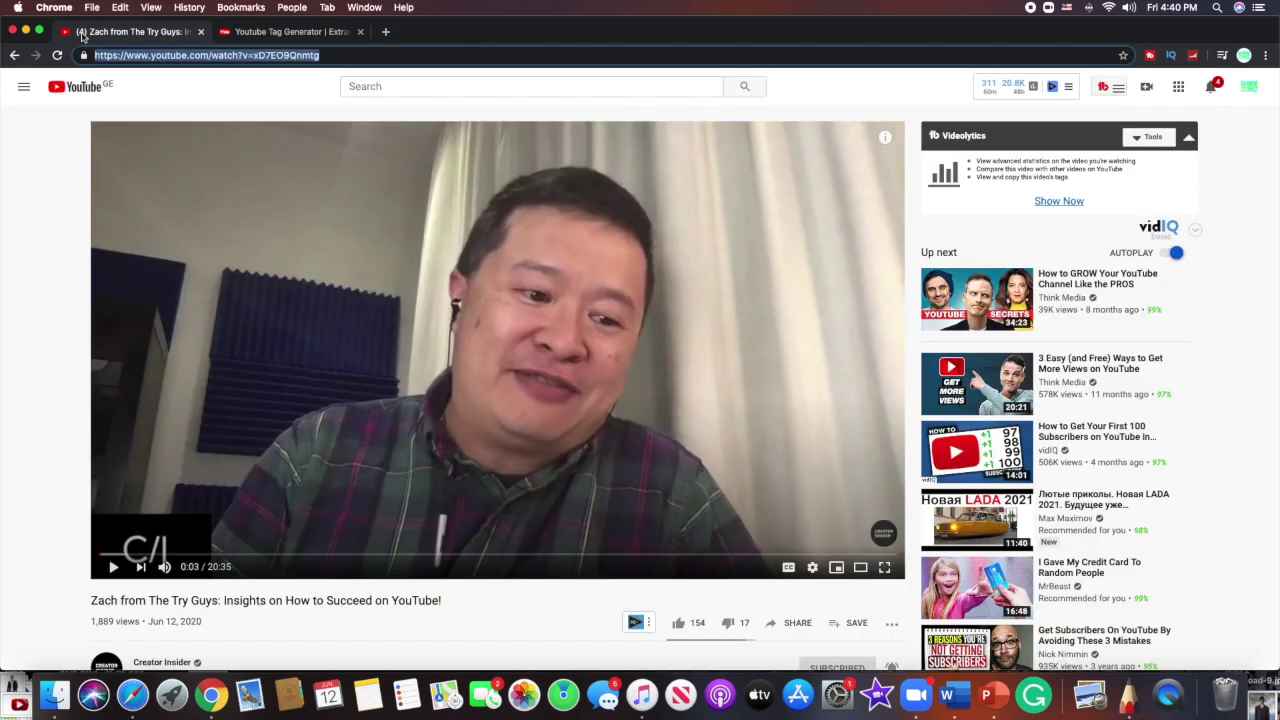
left_click(1258, 85)
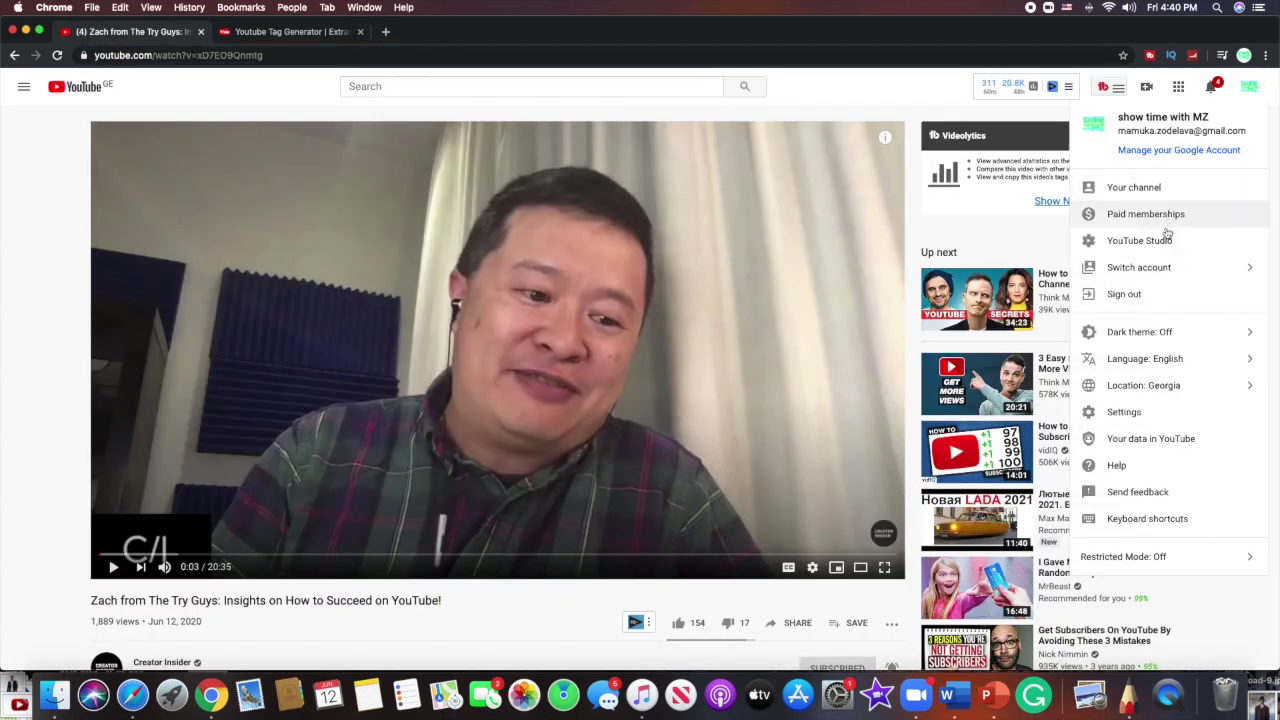
left_click(1120, 187)
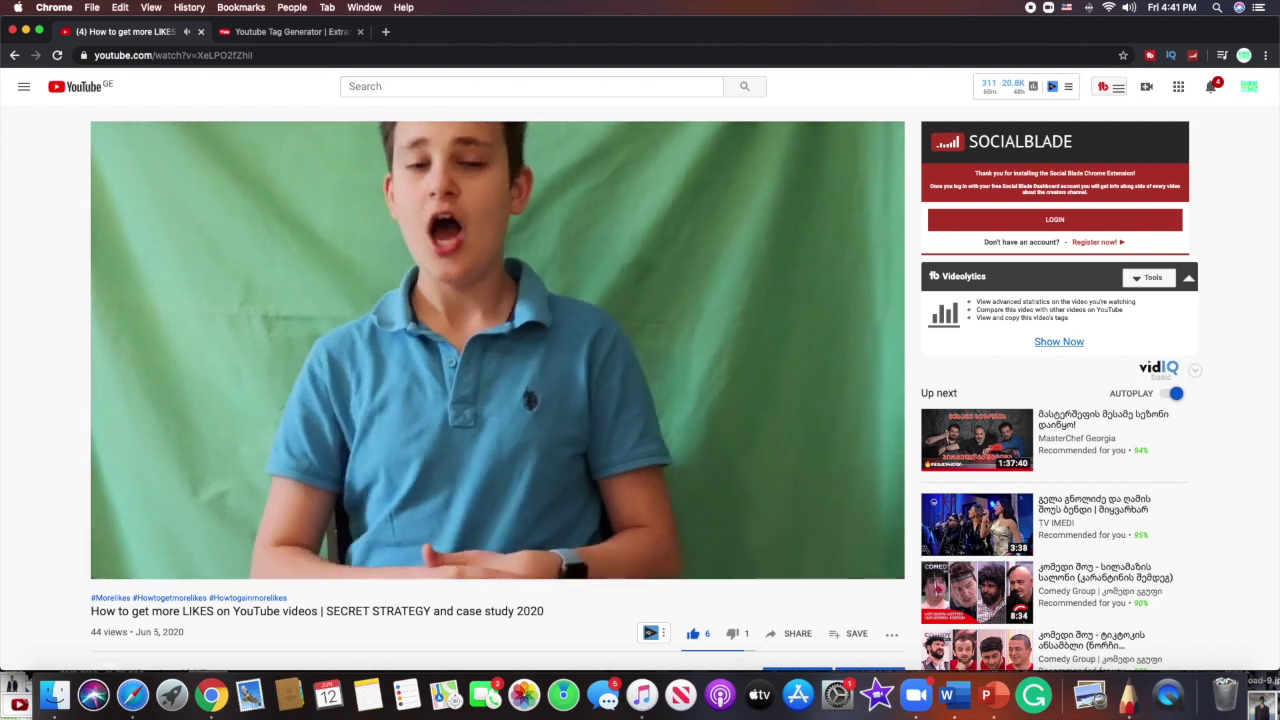
Step: Pause the video "How to get more LIKES on YouTube videos | SECRET STRATEGY and case study 2020" and copy its URL
left_click(206, 294)
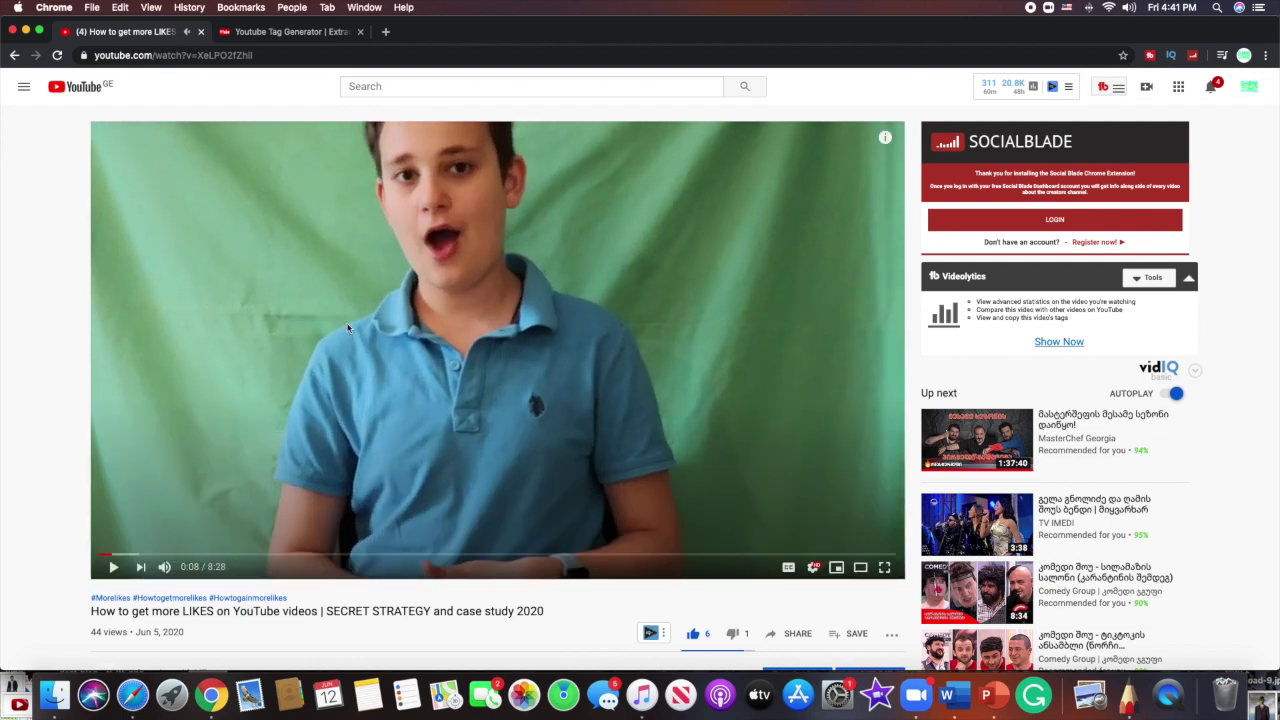
scroll(389, 355, "down", 3)
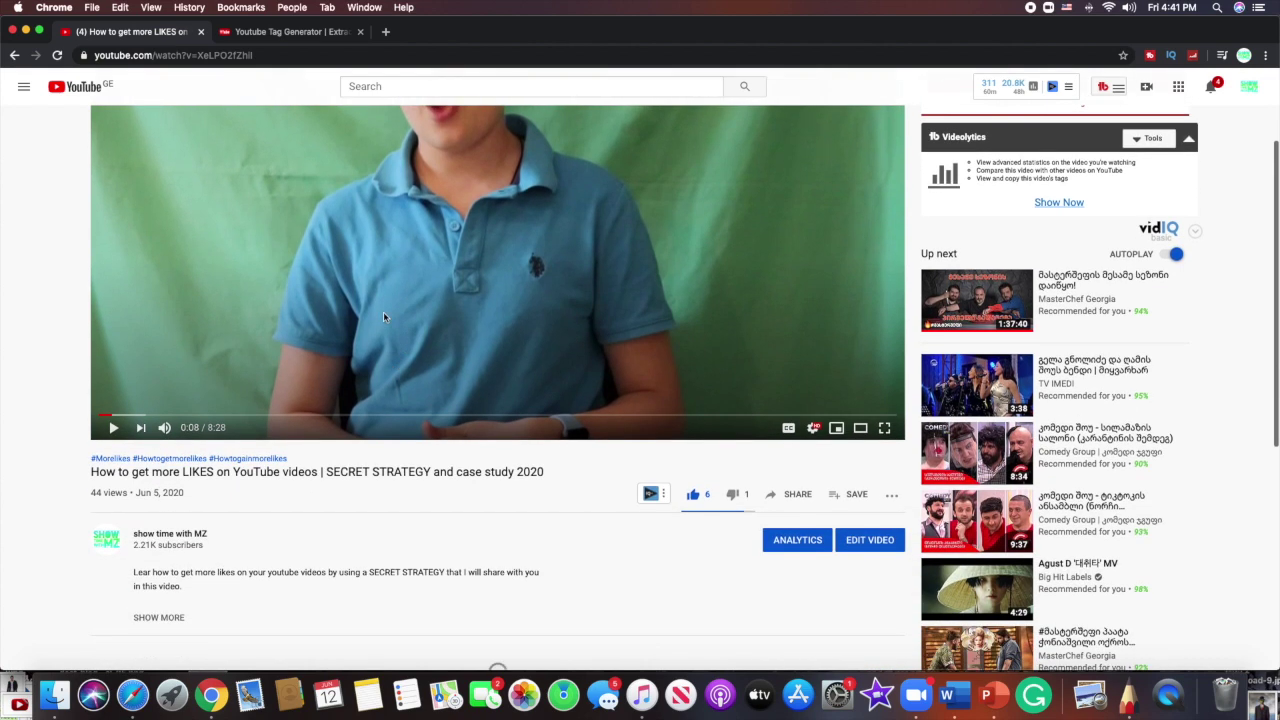
scroll(383, 317, "up", 3)
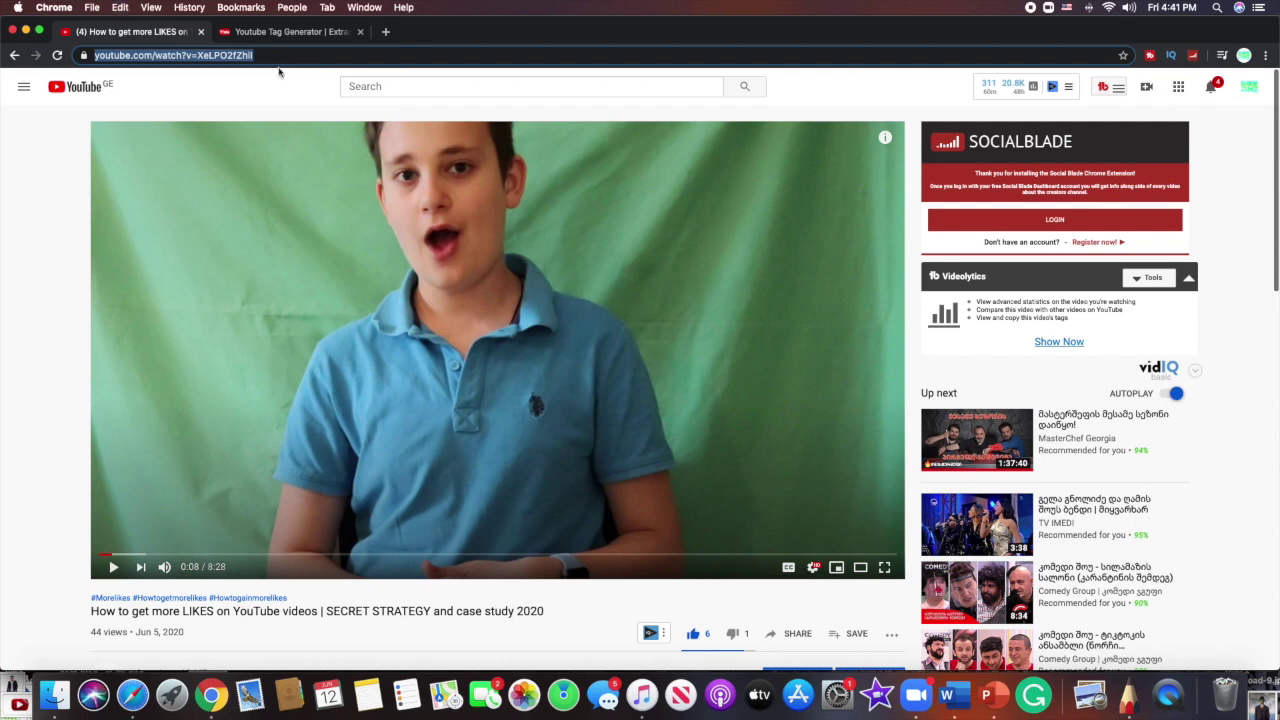
left_click(265, 33)
scroll(525, 256, "up", 2)
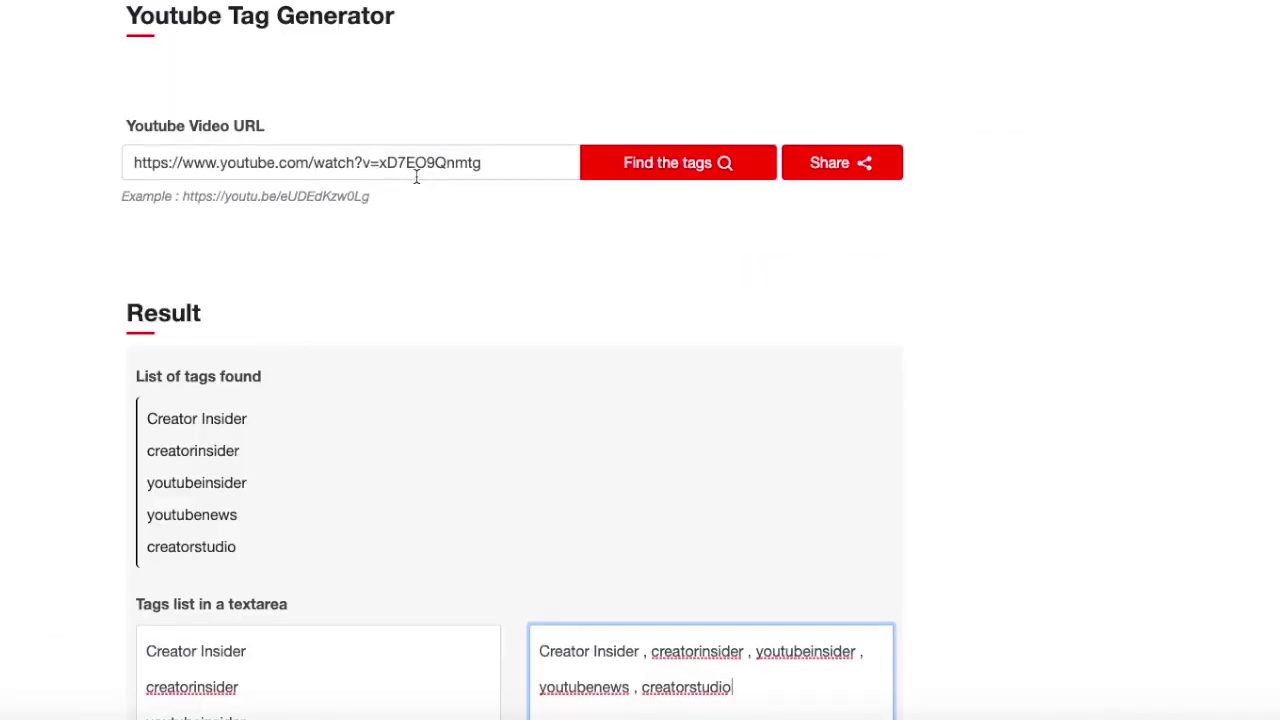
left_click(416, 176)
key("ctrl+a")
key("ctrl+v")
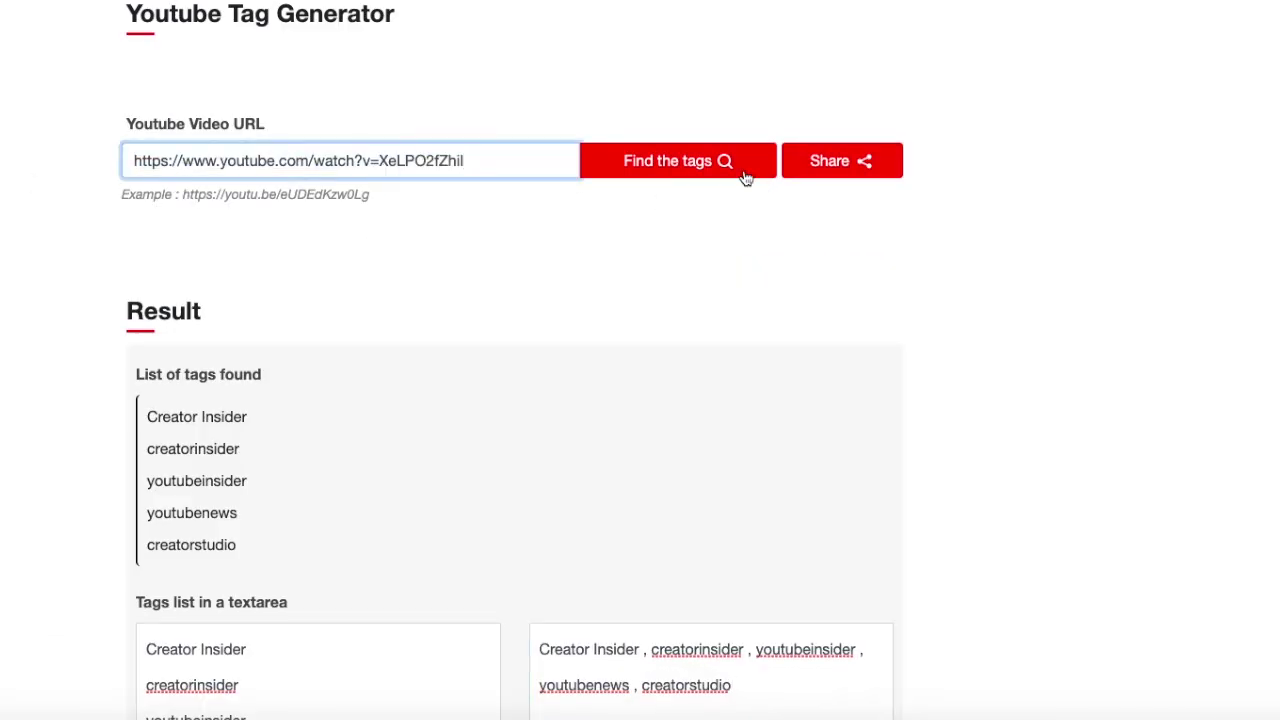
left_click(703, 162)
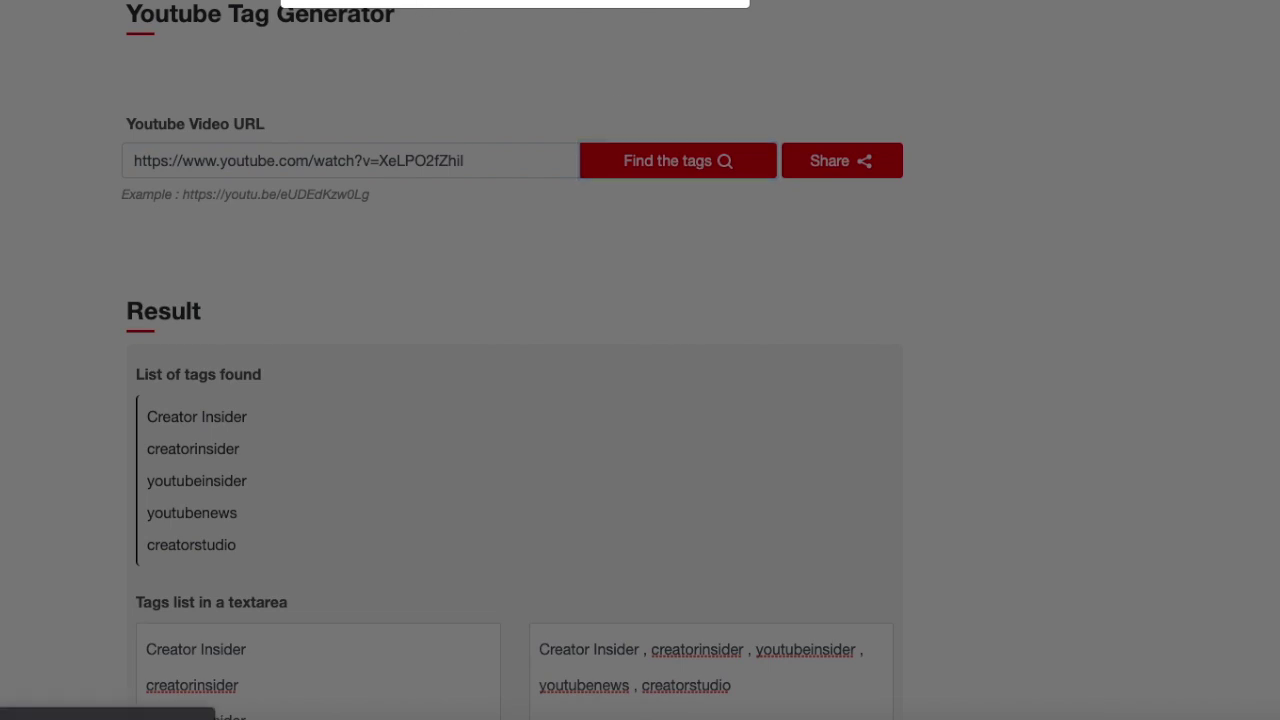
Step: Review the list of tags found for the second video and its copyable text versions
scroll(300, 4, "down", 10)
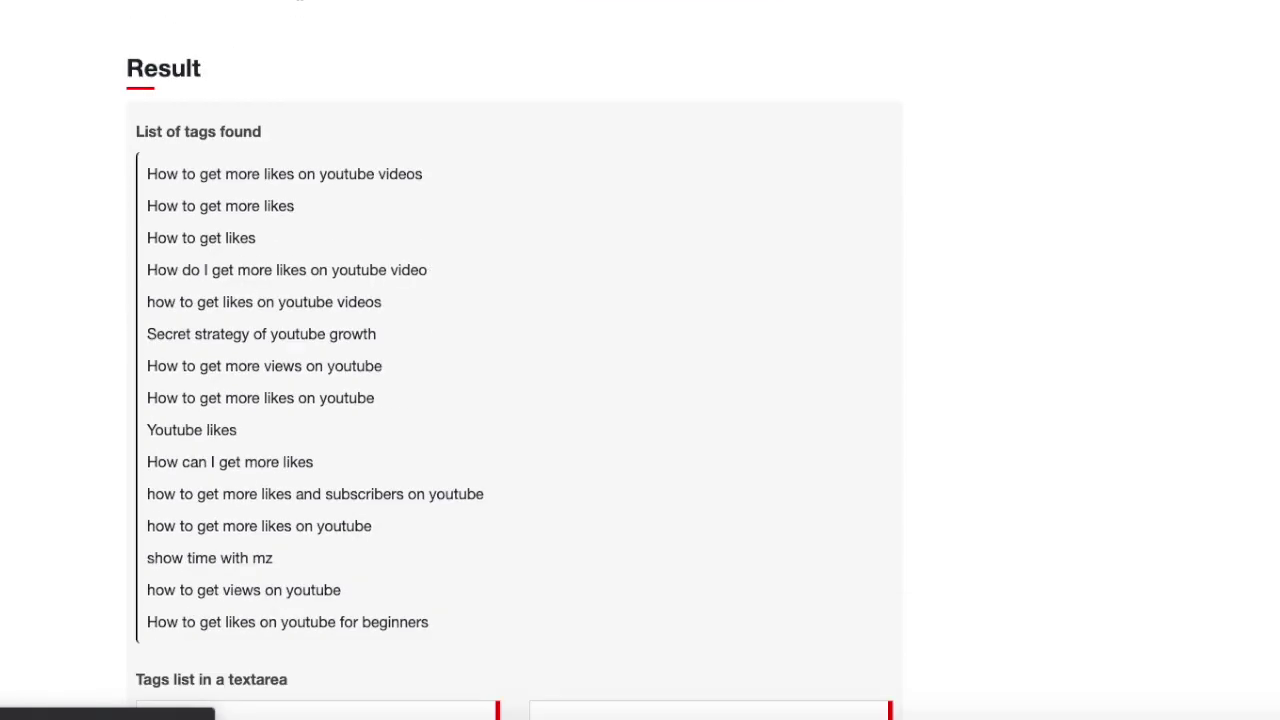
scroll(640, 110, "up", 2)
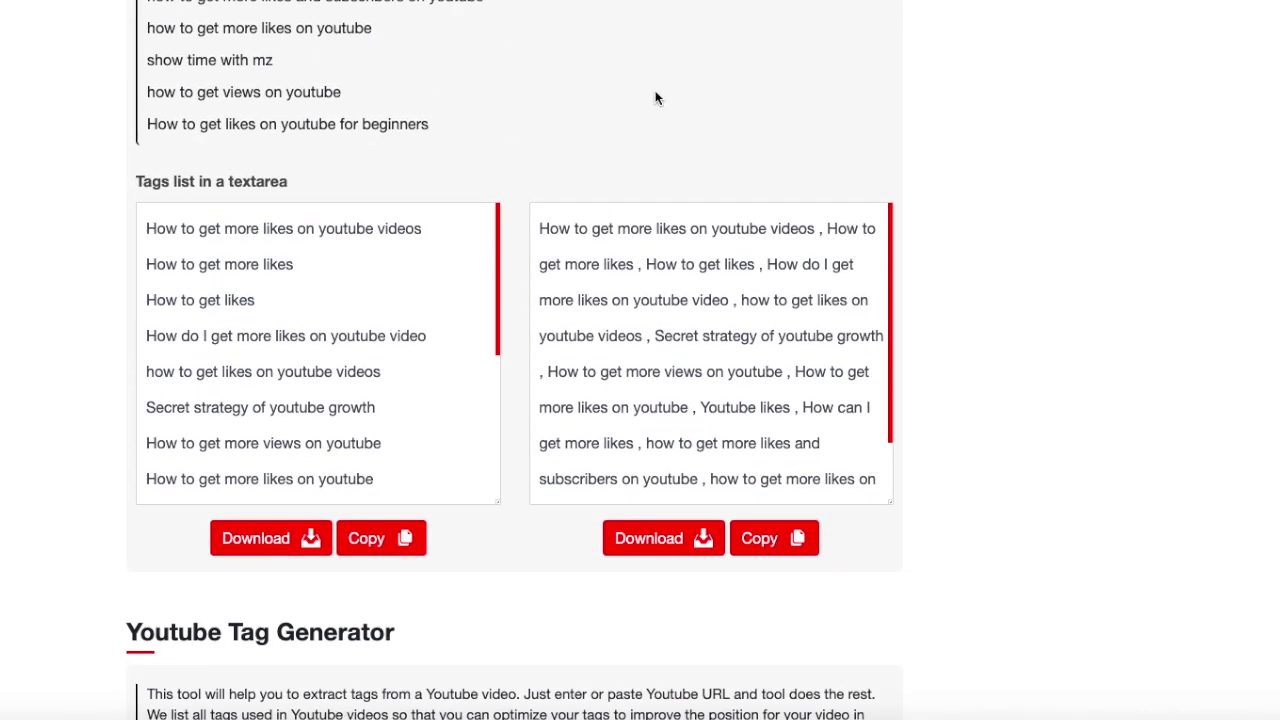
scroll(648, 92, "down", 4)
scroll(636, 84, "up", 1)
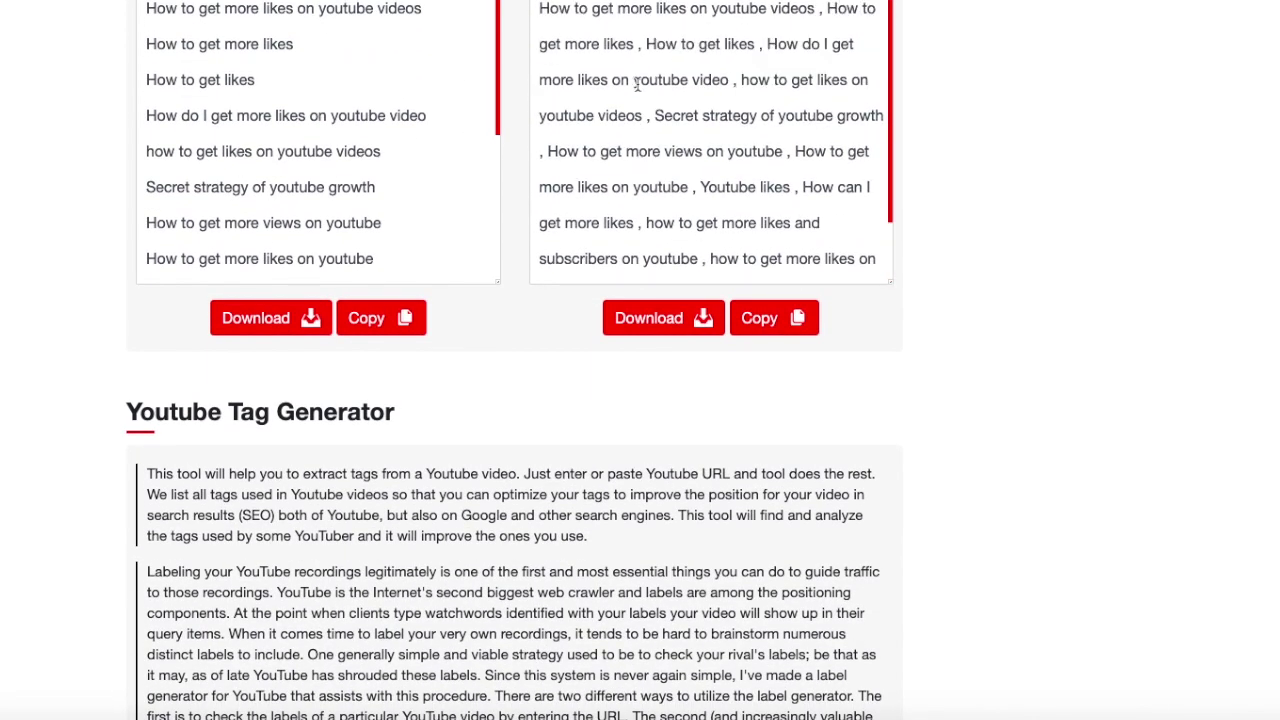
scroll(632, 81, "up", 1)
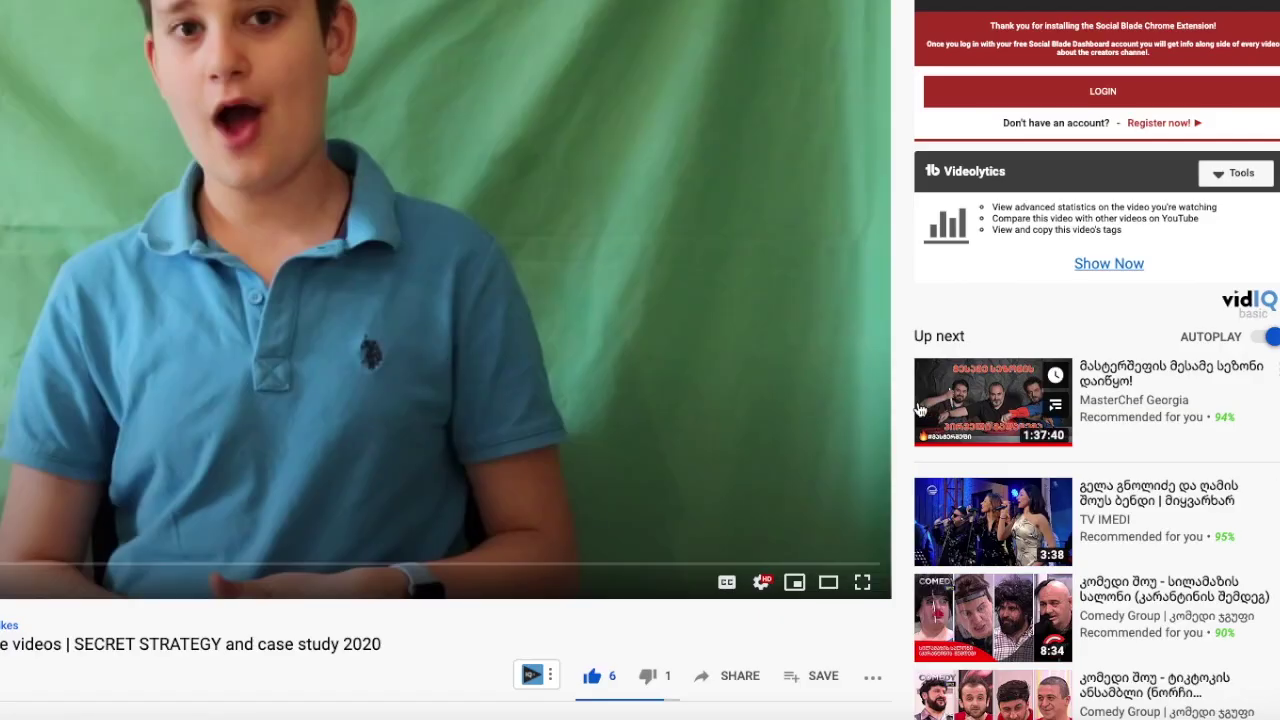
Step: Open the "How to get more LIKES" video's details in YouTube Studio and go to its Tags section
scroll(791, 366, "down", 3)
scroll(790, 368, "down", 1)
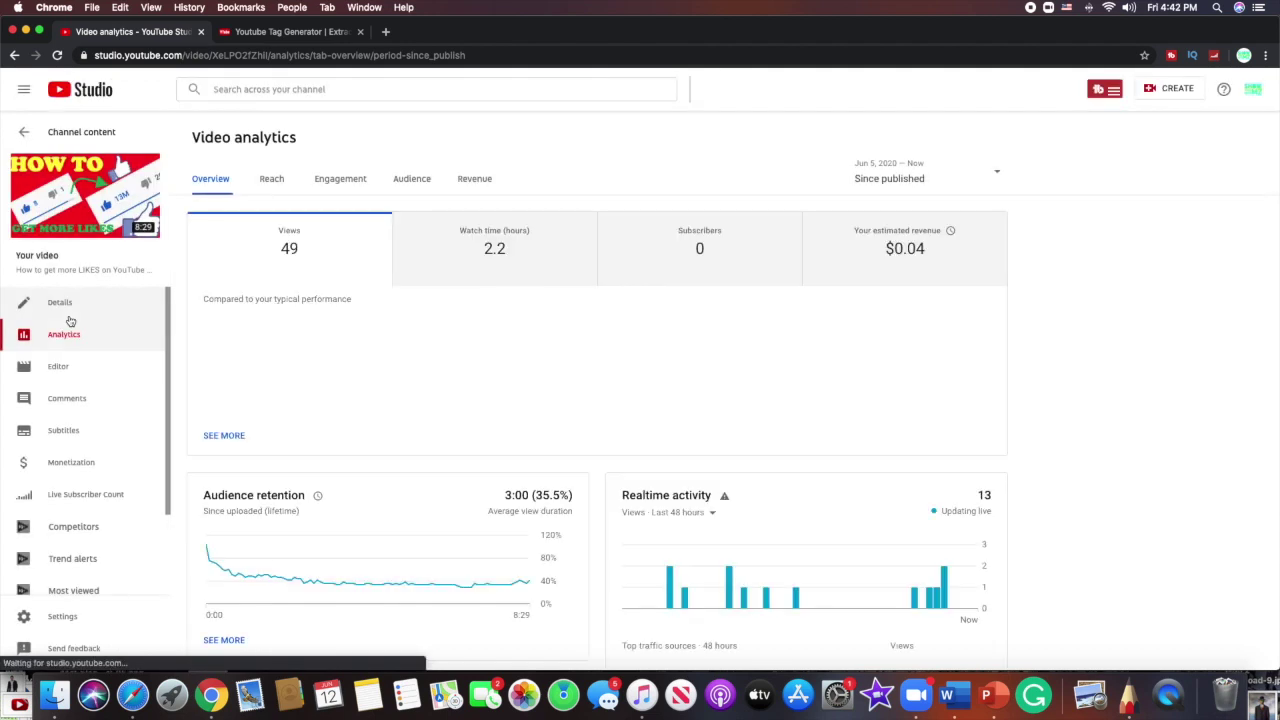
left_click(70, 320)
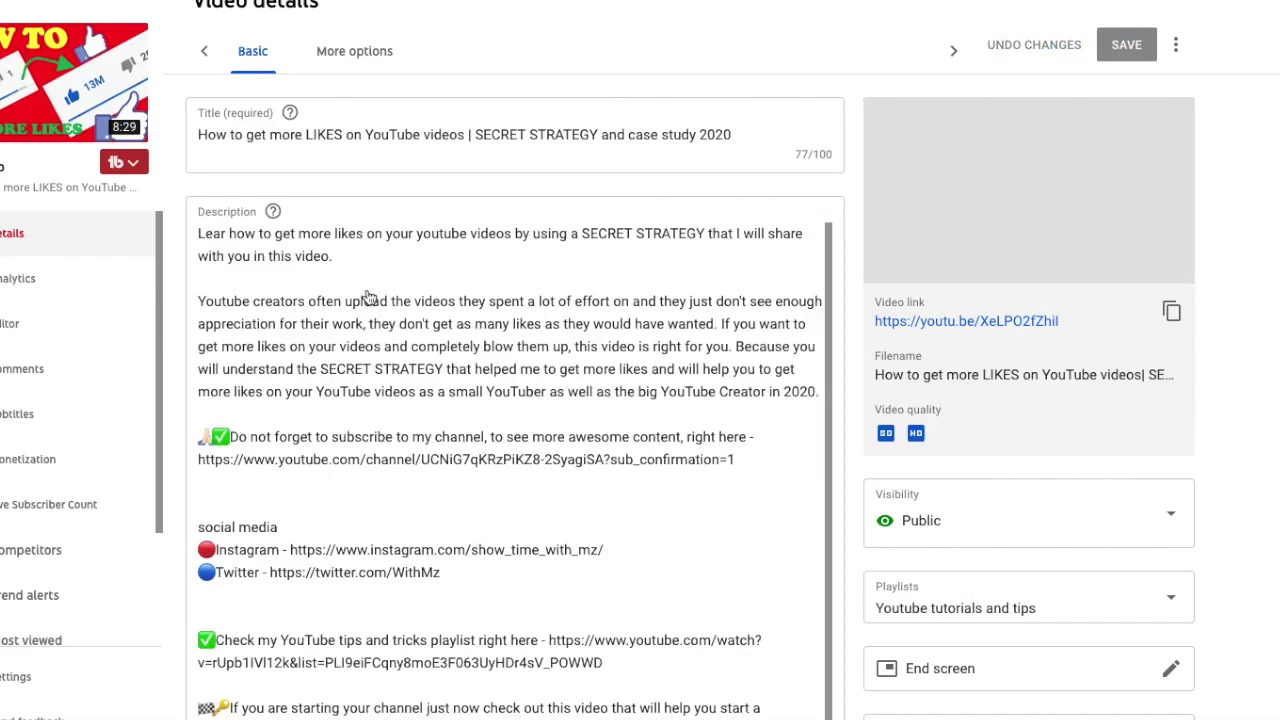
scroll(959, 325, "down", 5)
scroll(1273, 265, "down", 6)
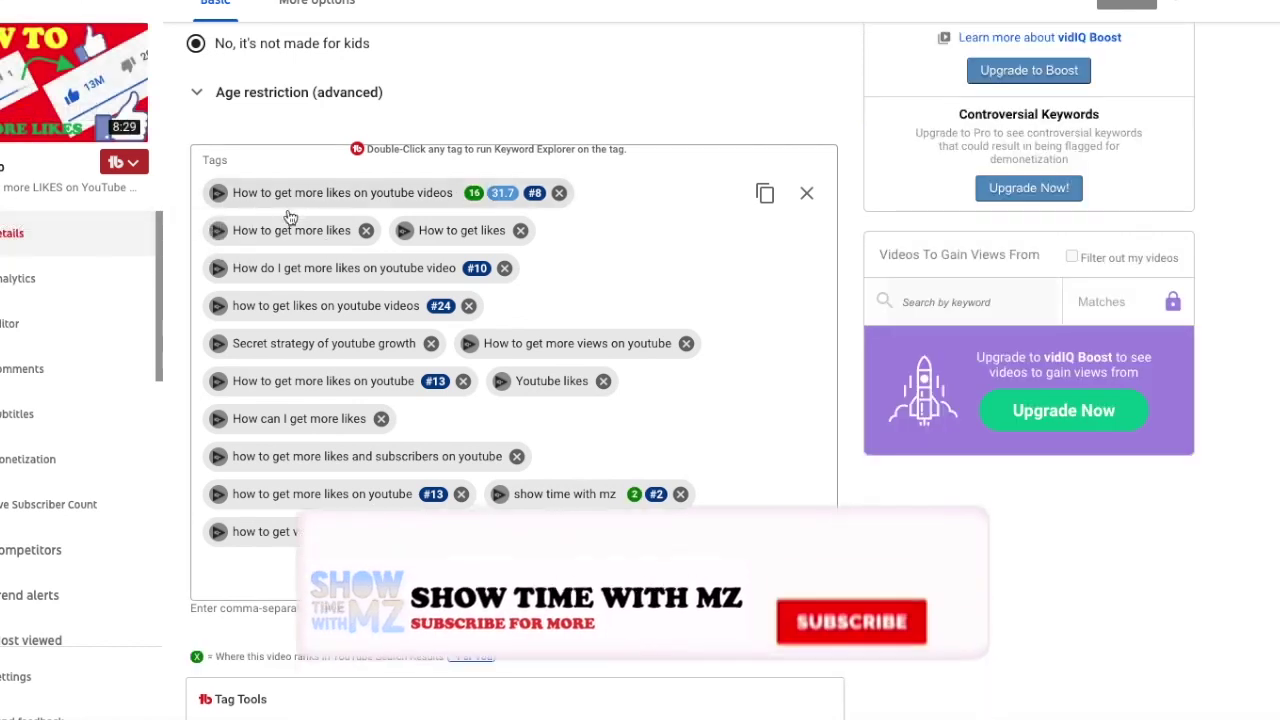
scroll(426, 209, "down", 1)
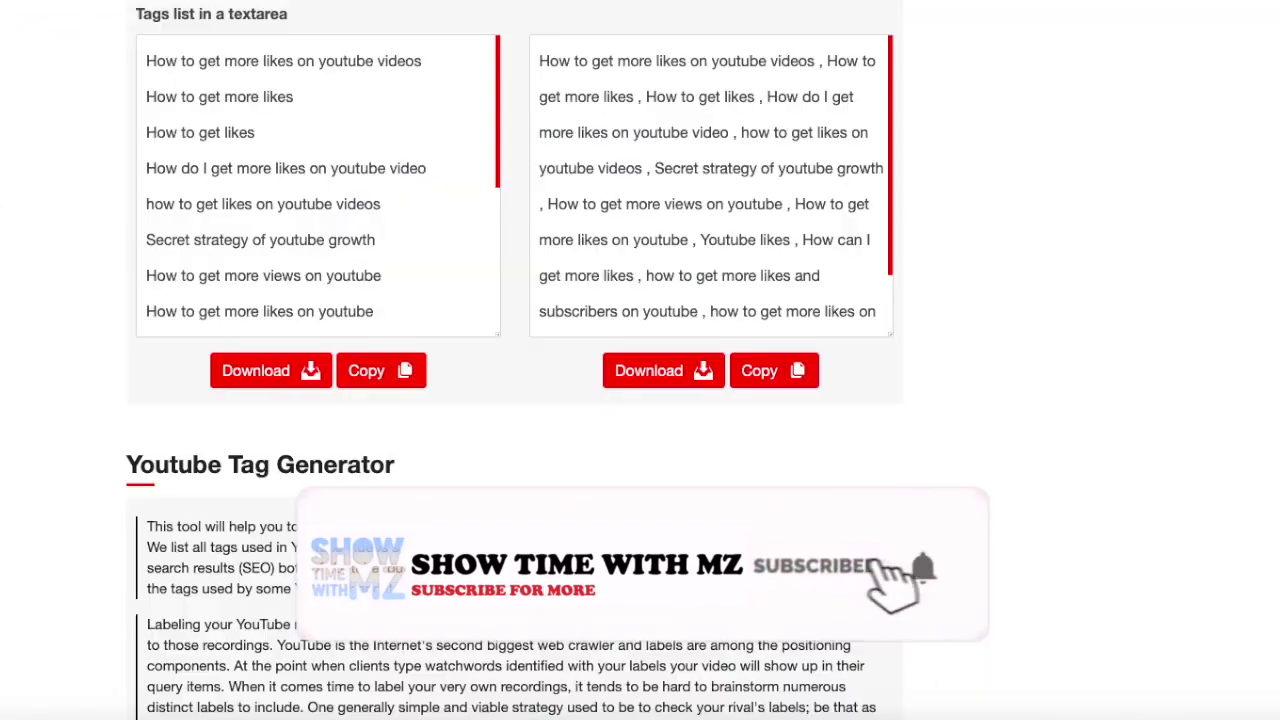
Step: Compare the tag generator's comma-separated list with the video's Tags section and look over the tag tools in YouTube Studio
left_click_drag(540, 61, 655, 61)
left_click(776, 61)
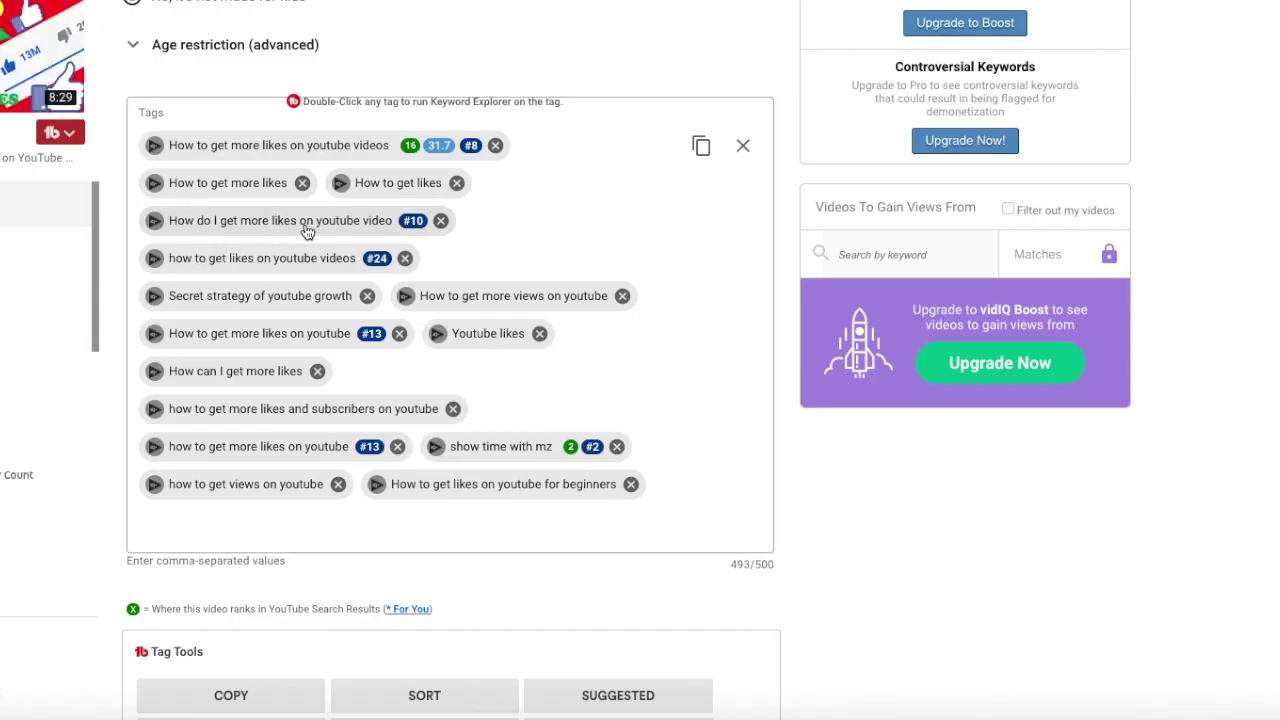
scroll(574, 225, "down", 7)
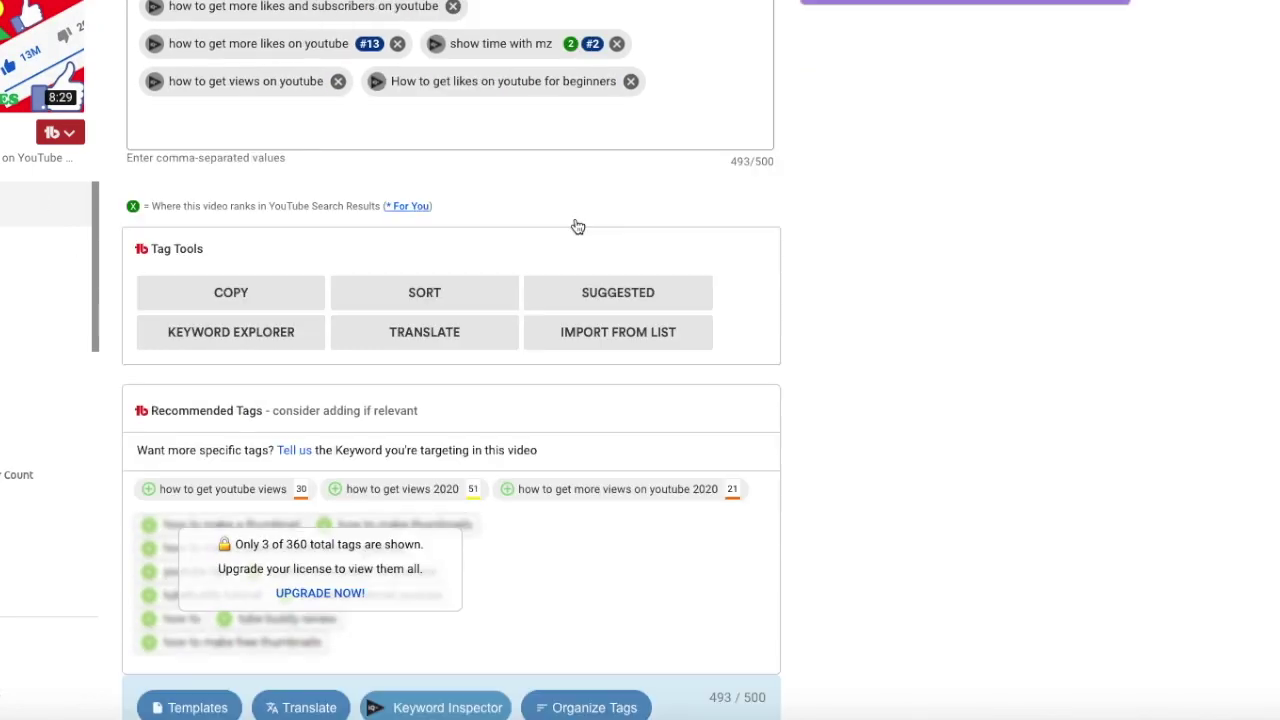
scroll(574, 225, "up", 5)
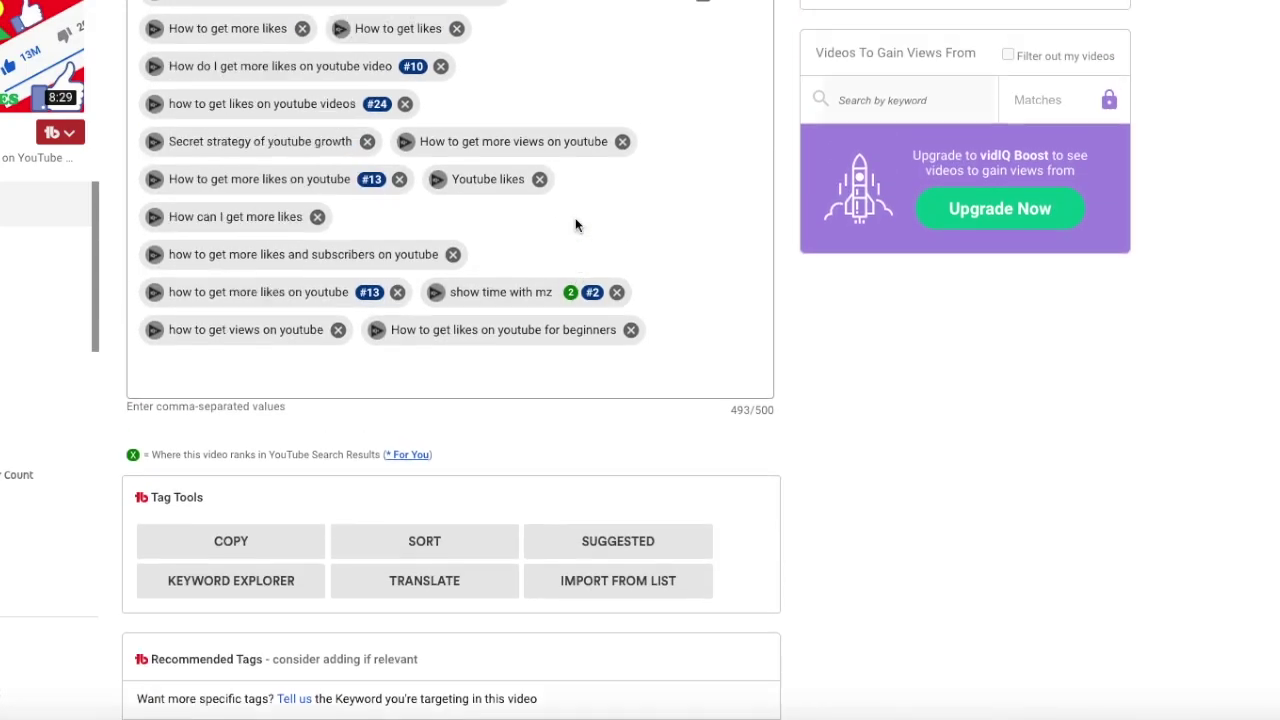